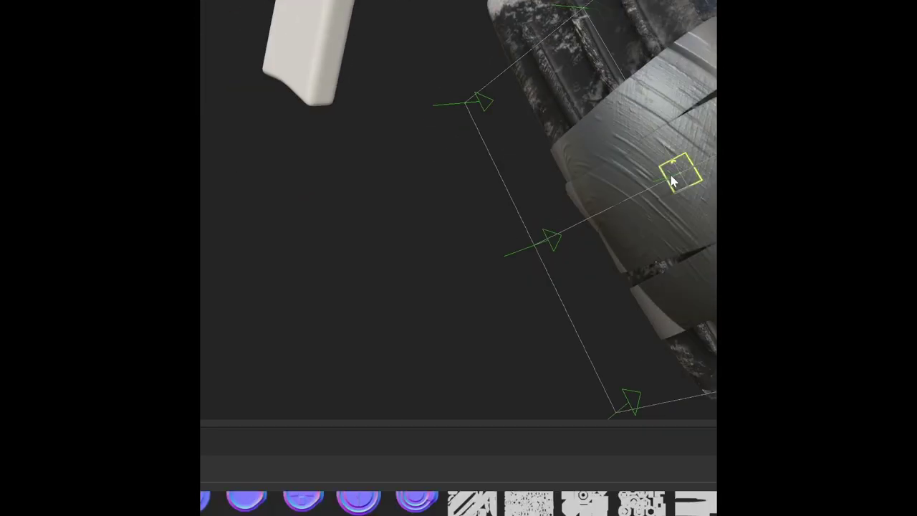
Step: Rotate the environment light to reshade the tape-wrapped grip and view it from another angle
left_click_drag(672, 180, 674, 119)
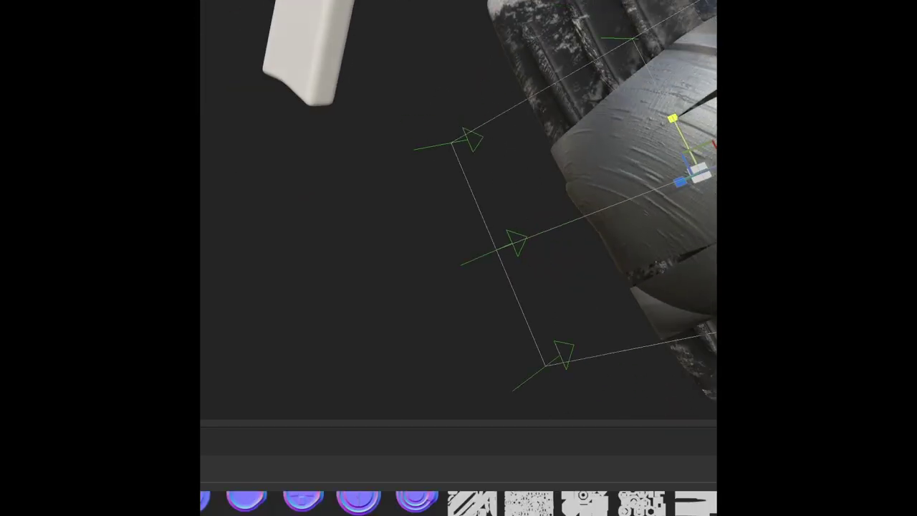
mouse_move(681, 212)
left_mouse_down()
mouse_move(442, 121)
mouse_move(363, 60)
mouse_move(667, 260)
left_mouse_up()
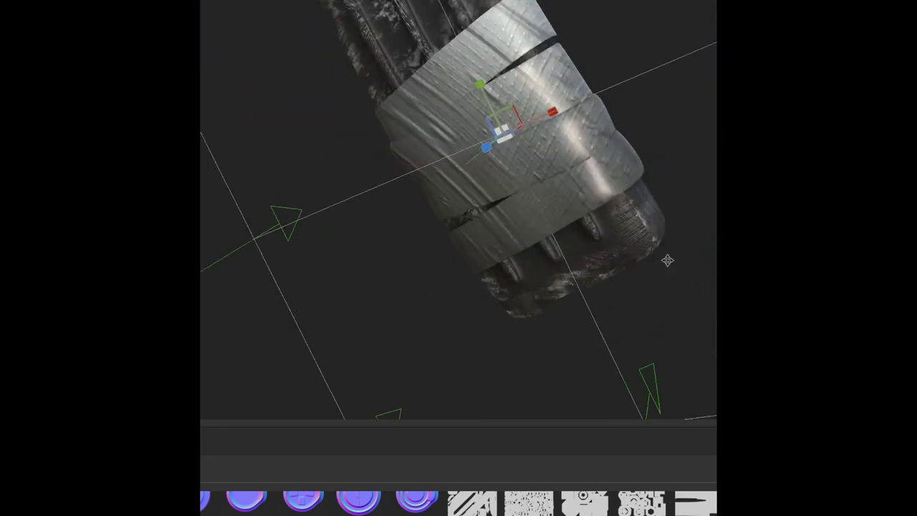